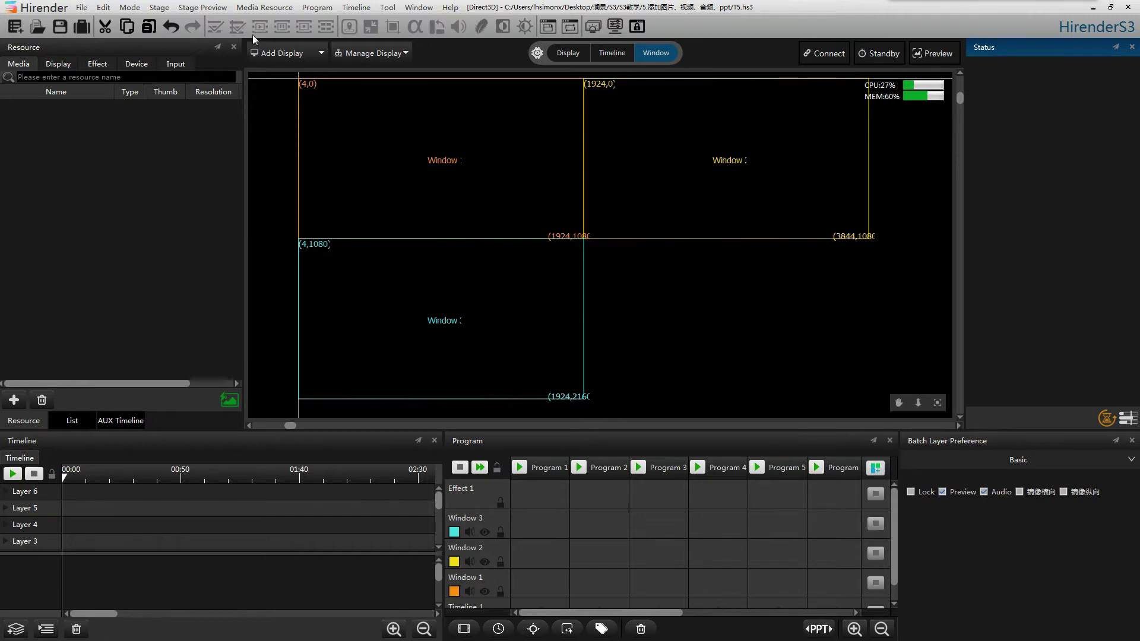
Add the video file 11.mp4 to the media resource list
left_click(267, 8)
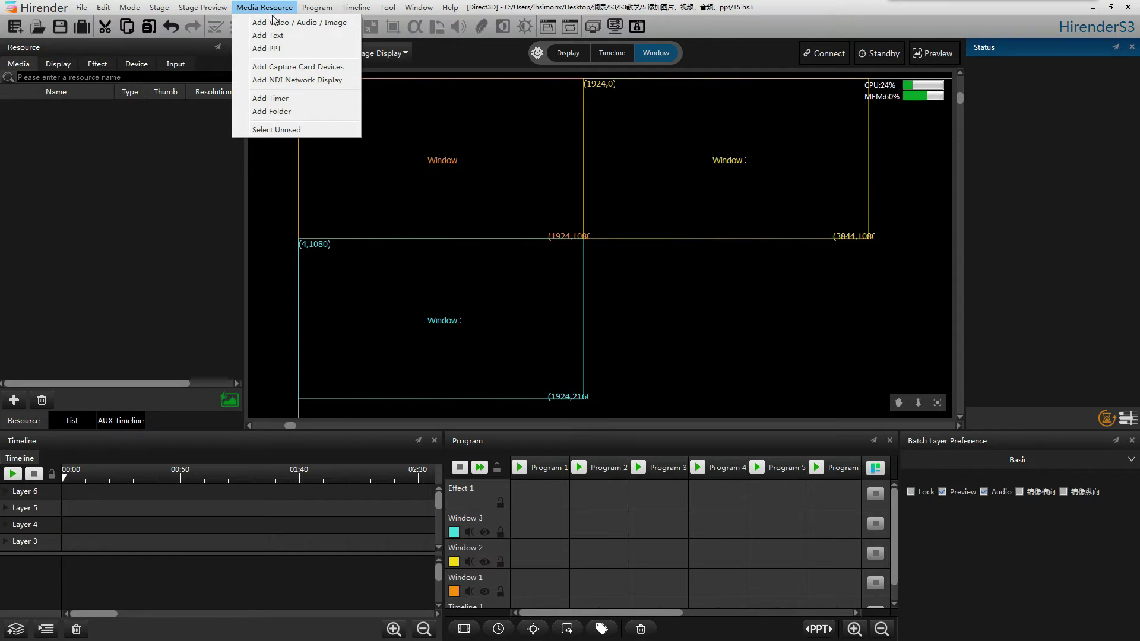
left_click(273, 22)
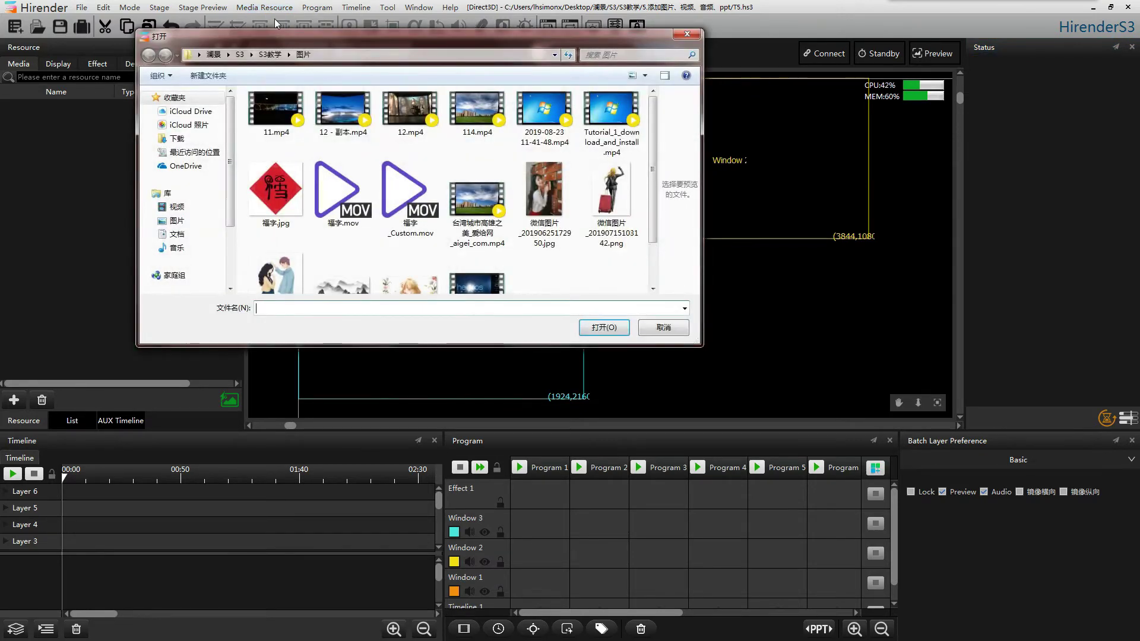
left_click(278, 132)
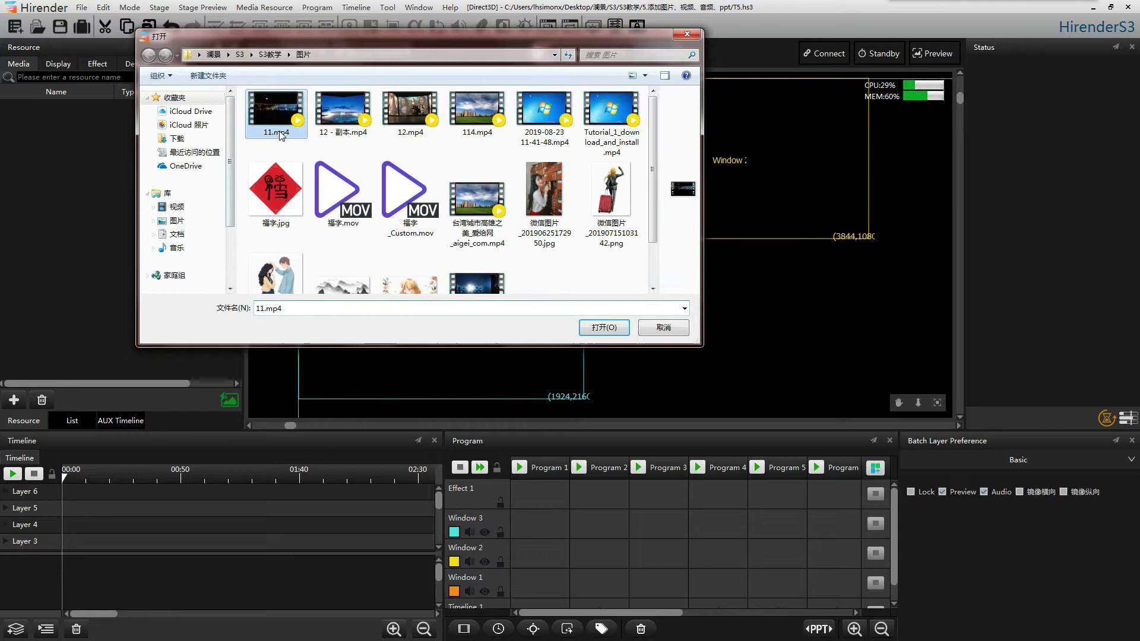
left_click(604, 328)
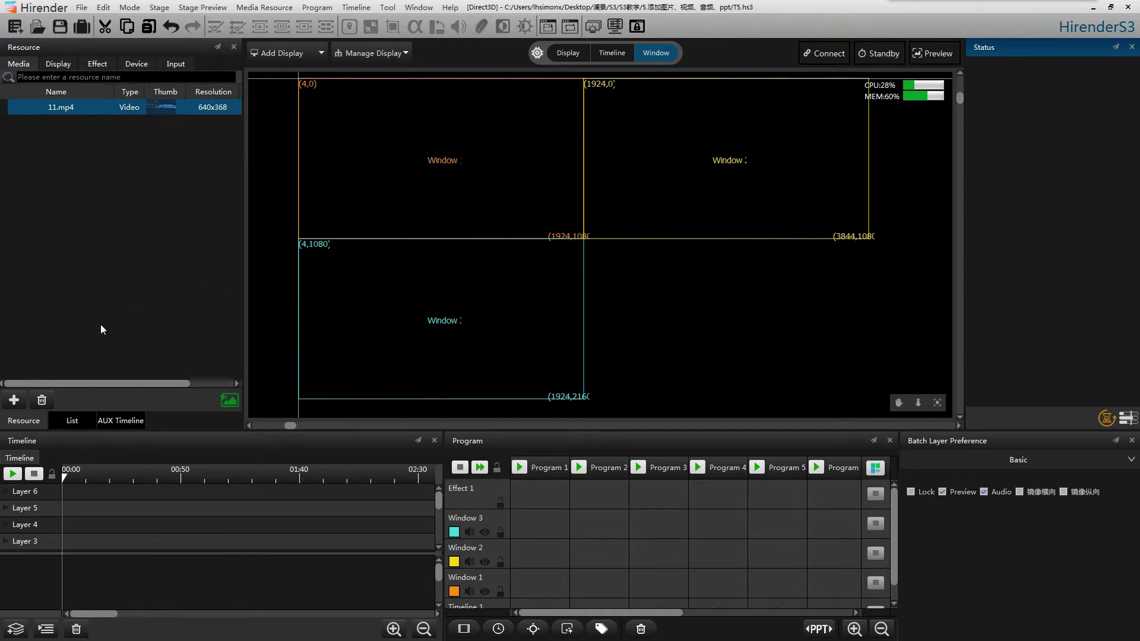
Add '12 - 副本.mp4' to the resource list as a second video
left_click(14, 403)
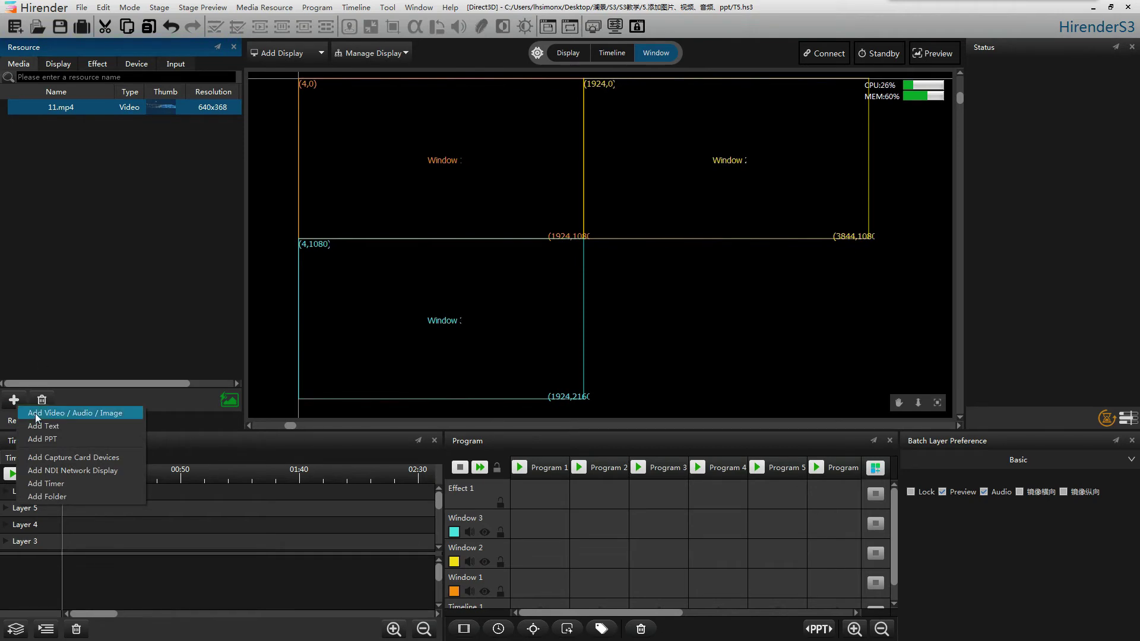
left_click(35, 415)
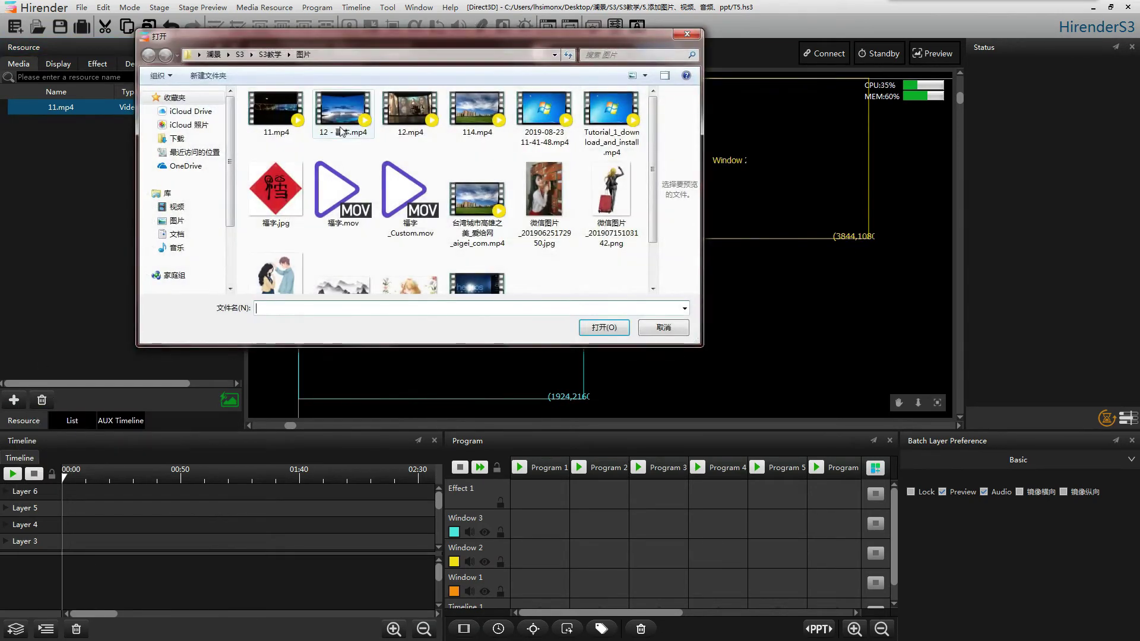
left_click(343, 112)
left_click(587, 330)
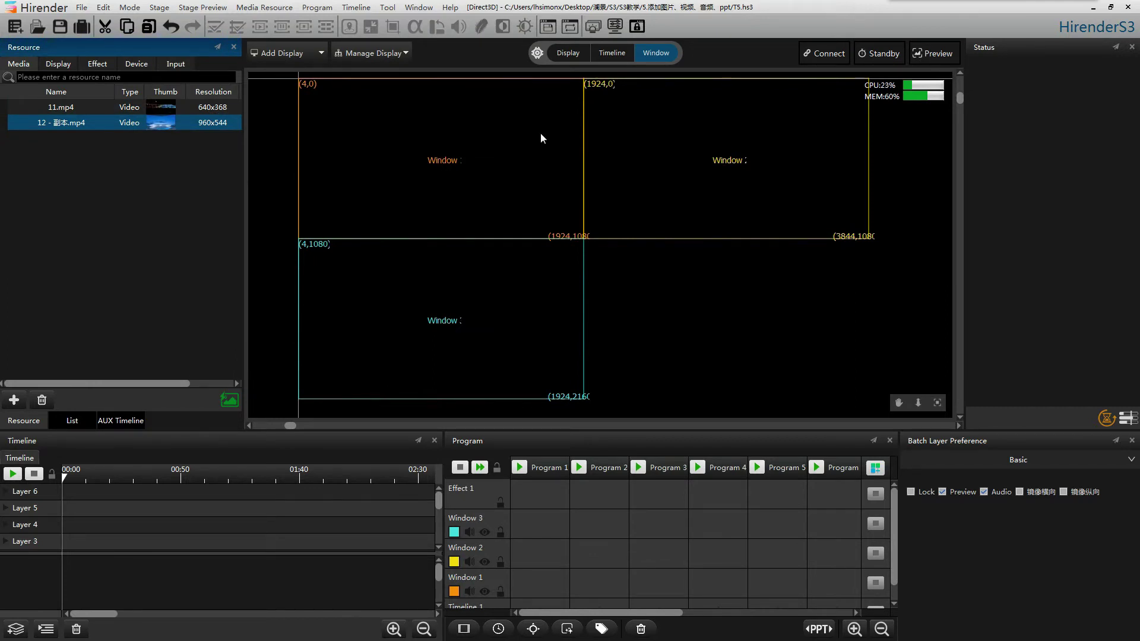
Drag 福字.jpg from the Explorer picture folder into Hirender's Resource panel
key("alt+Tab")
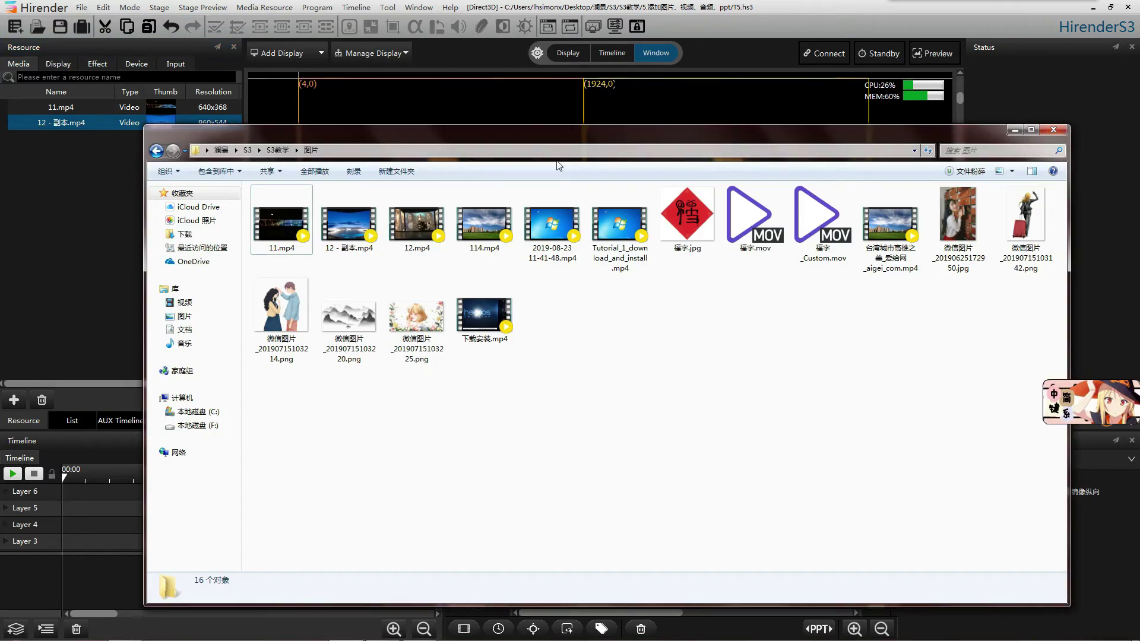
left_click(686, 215)
left_click_drag(177, 225, 54, 218)
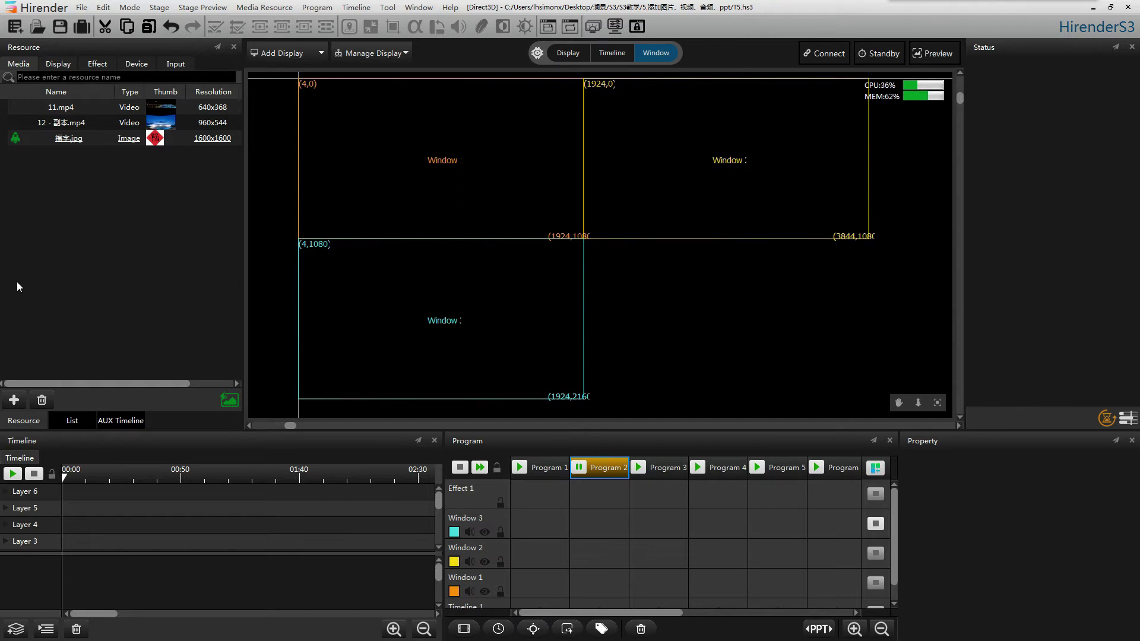
Choose 瀚曼科技介绍20190731.pptx as a PPT import to reach its PPT Mode settings
left_click(12, 403)
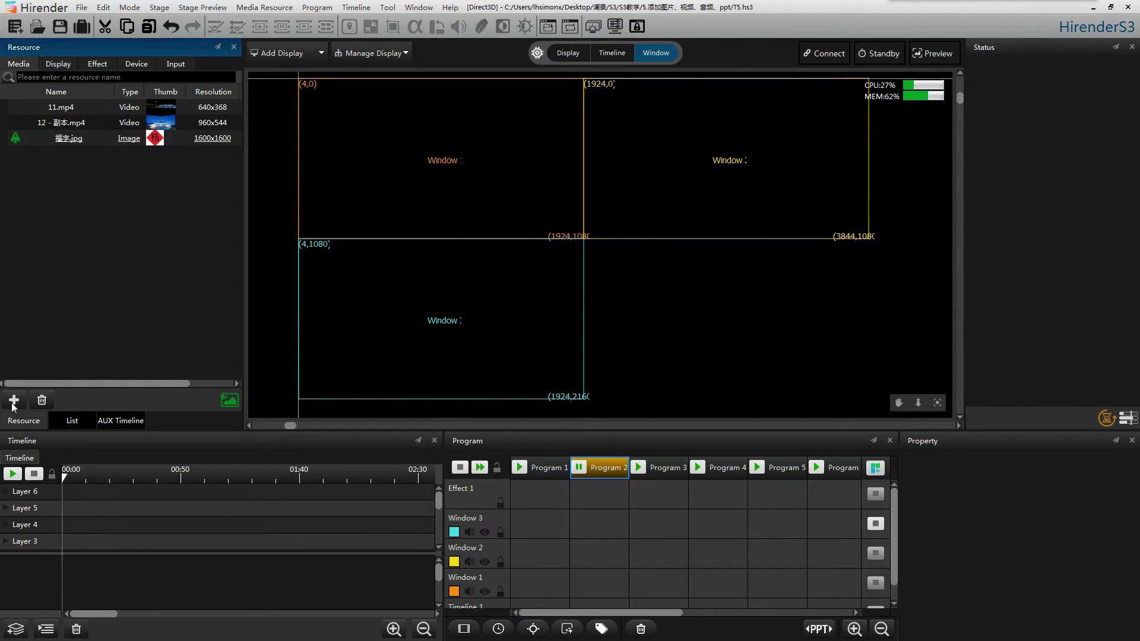
left_click(88, 426)
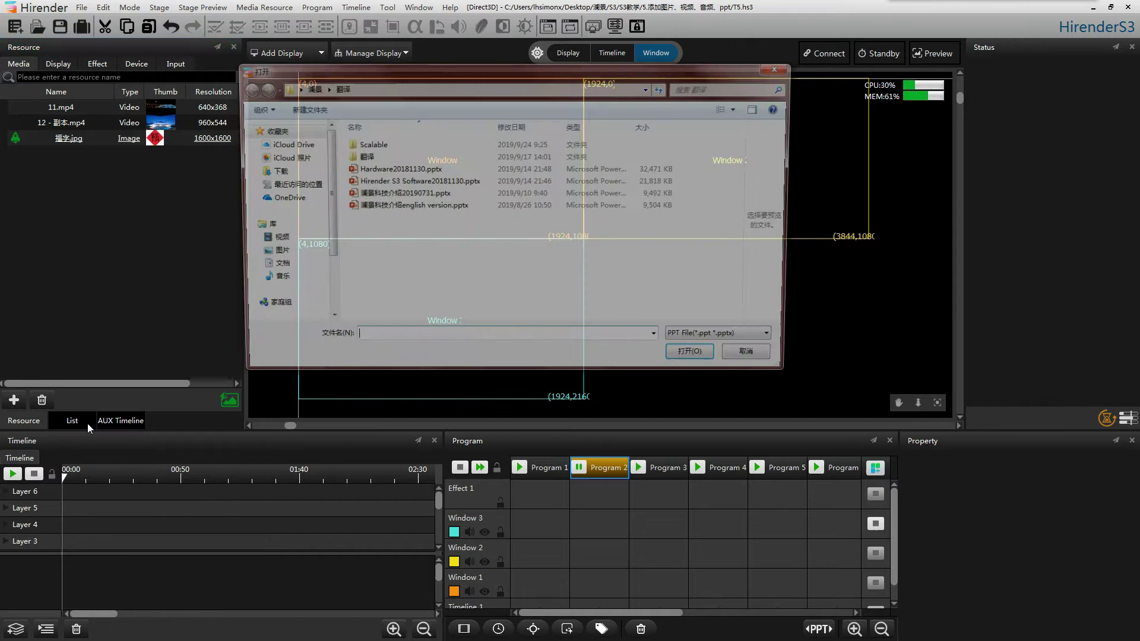
left_click(412, 195)
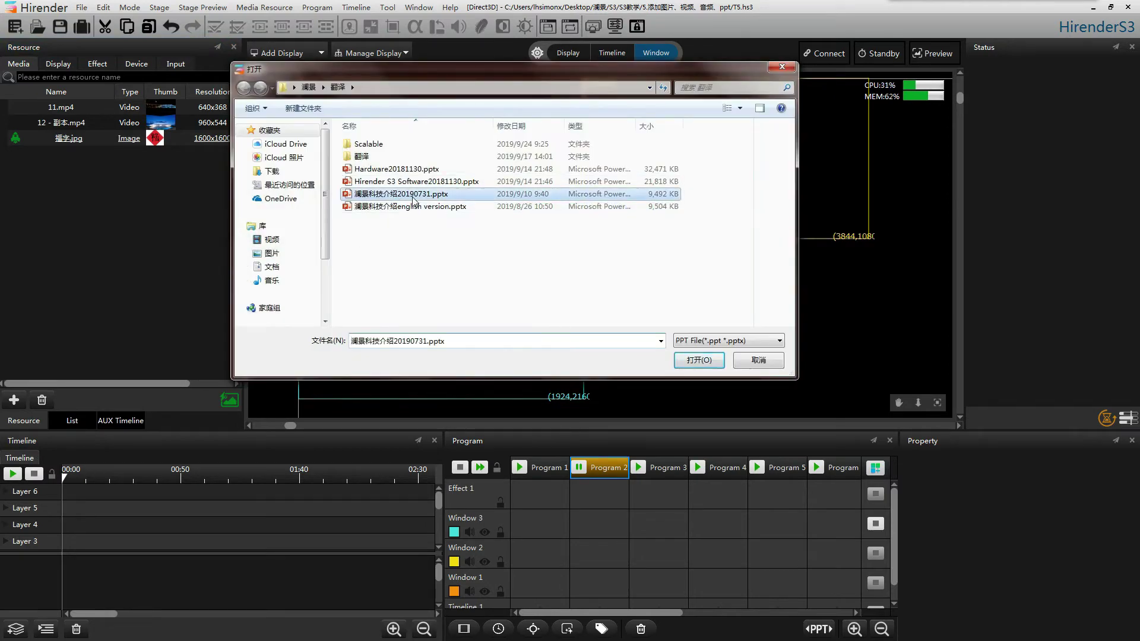
left_click(685, 359)
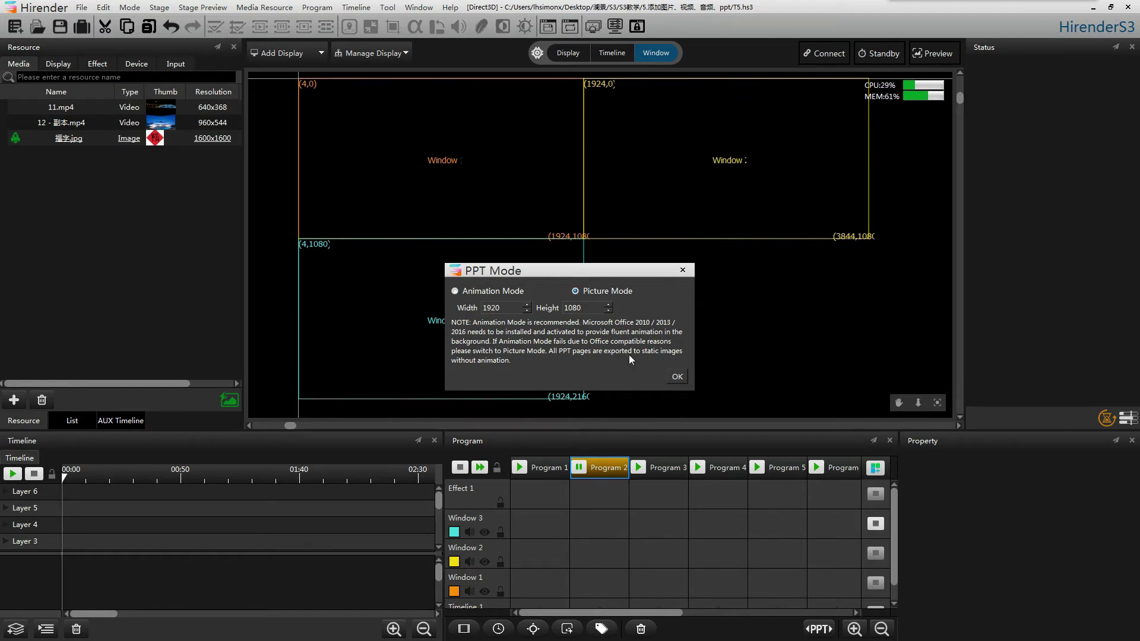
Accept 1920×1080 Animation Mode, place the deck on Program 1's Window 3, and play it
left_click(677, 375)
left_click_drag(72, 156, 517, 520)
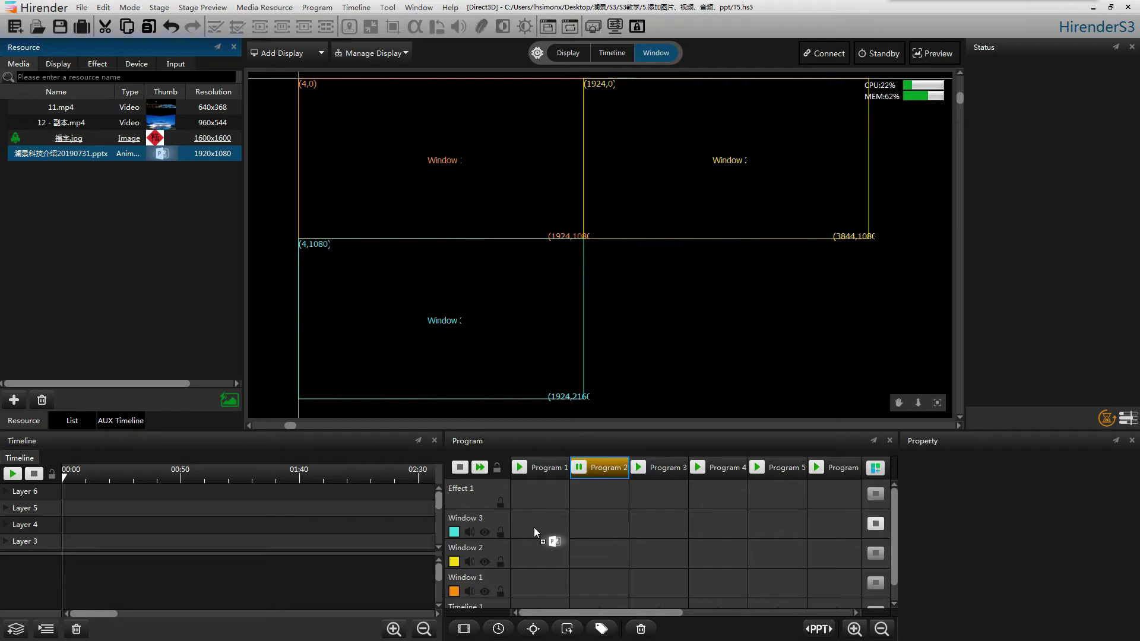
left_click_drag(534, 528, 534, 528)
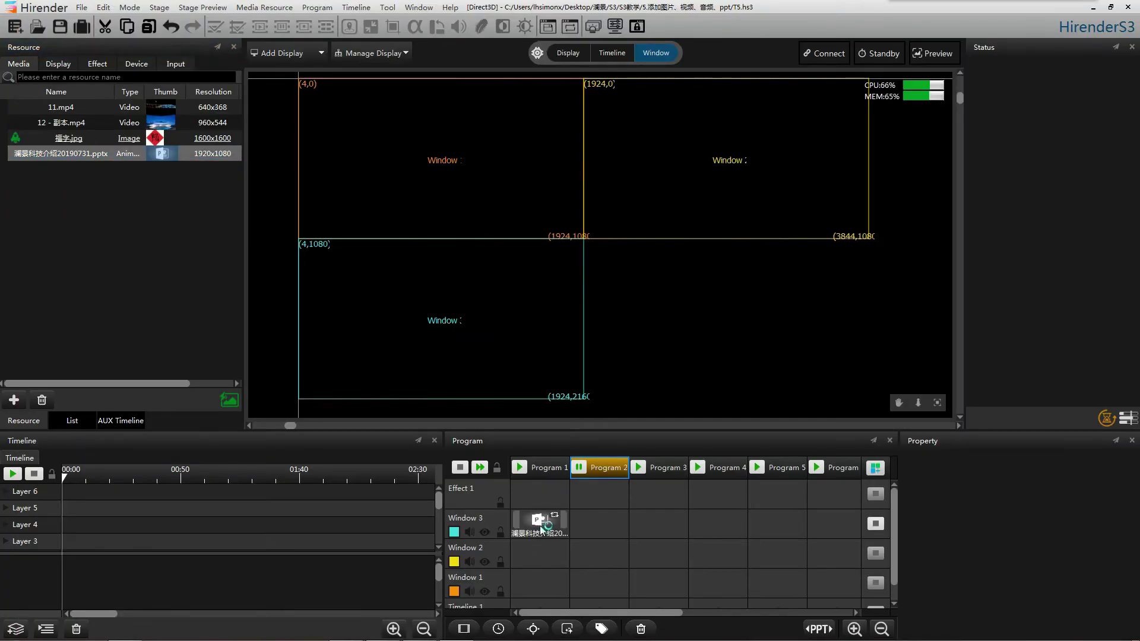
left_click(520, 467)
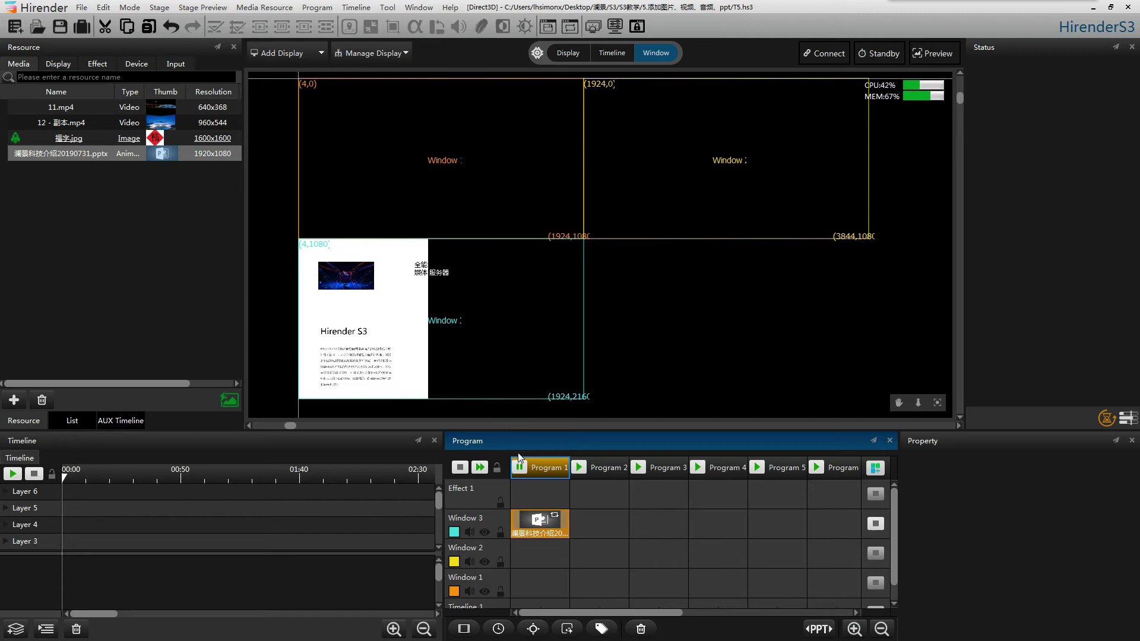
left_click(63, 273)
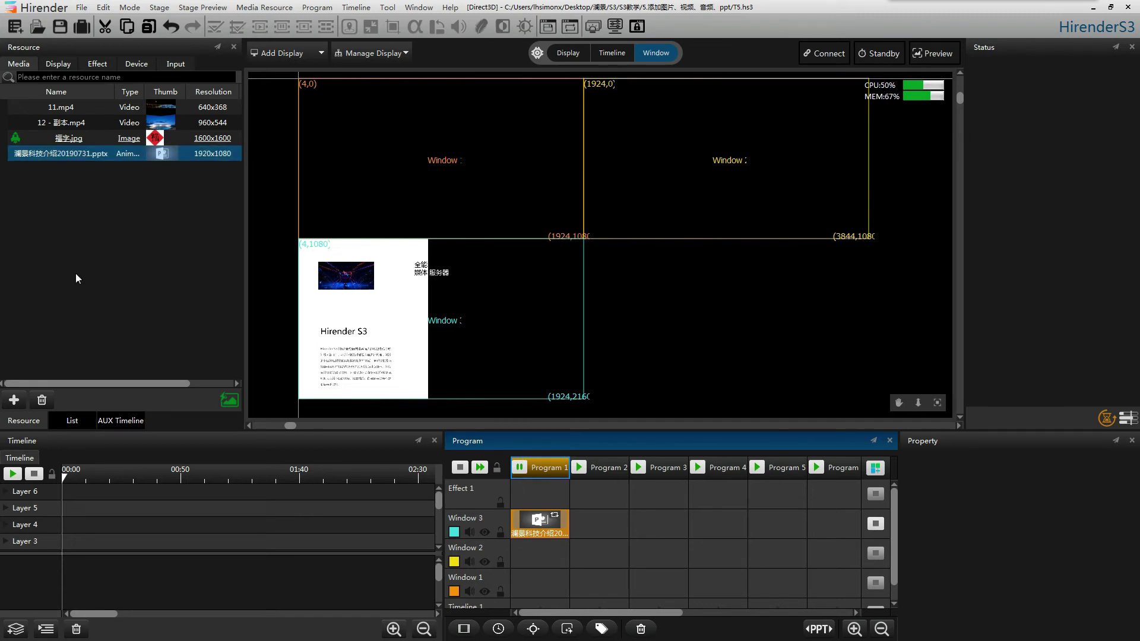
Import the English-version company introduction pptx in Picture Mode
left_click(14, 402)
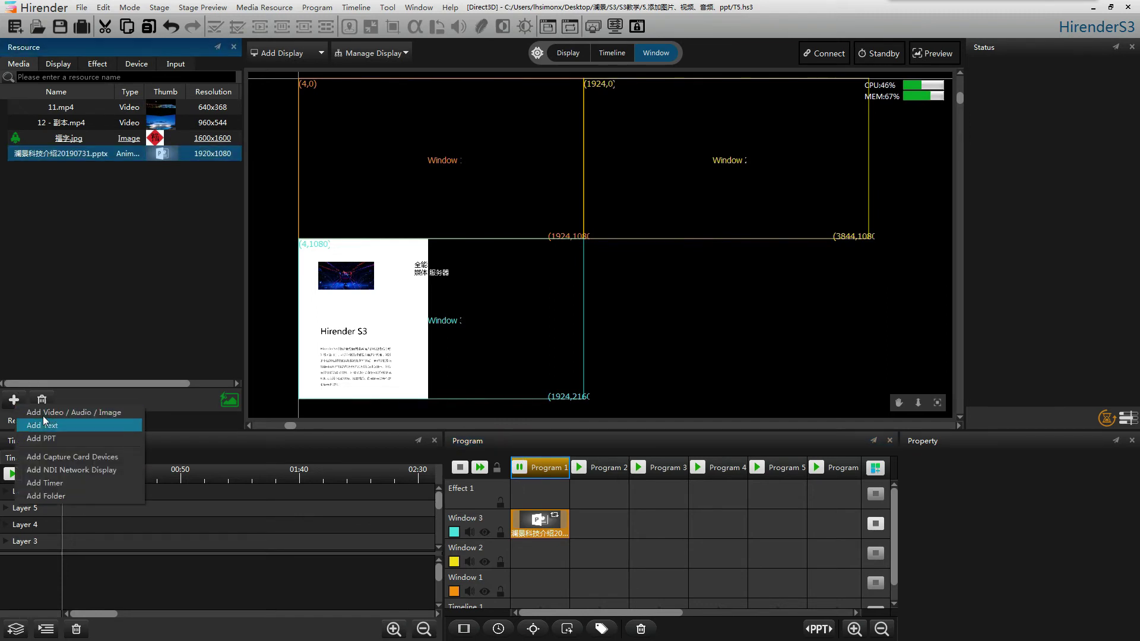
left_click(72, 441)
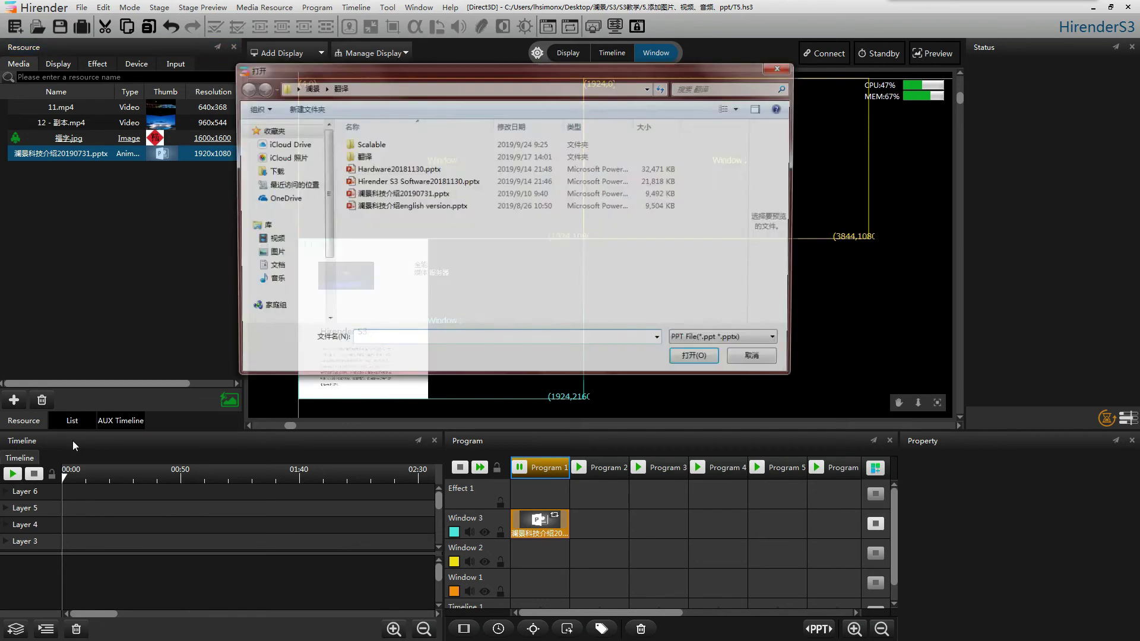
left_click(437, 206)
left_click(698, 360)
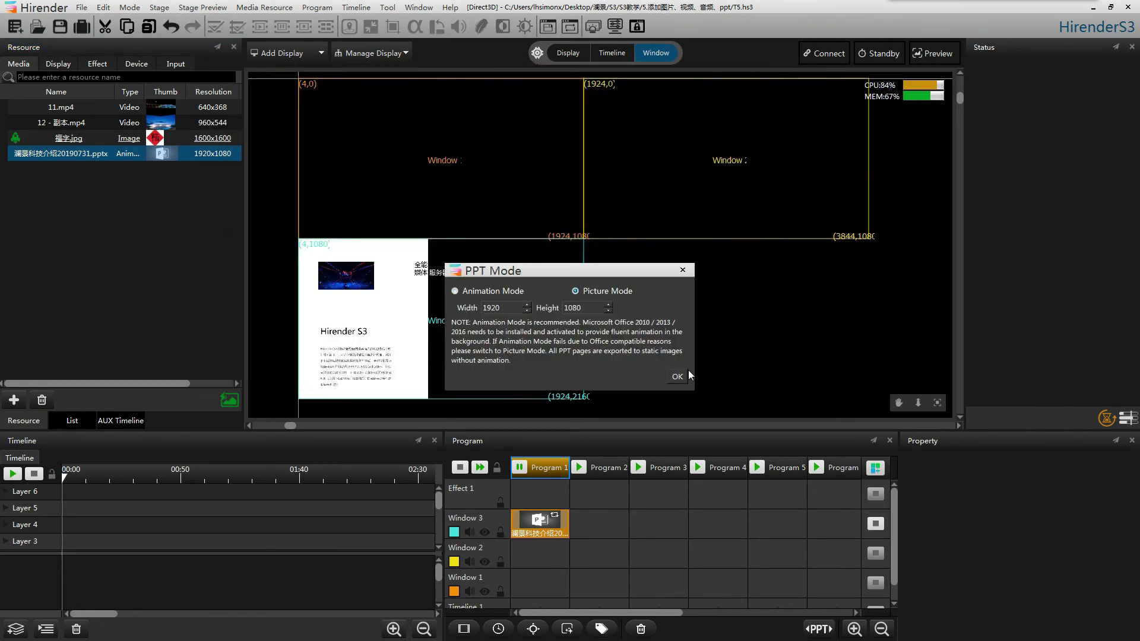
left_click(680, 376)
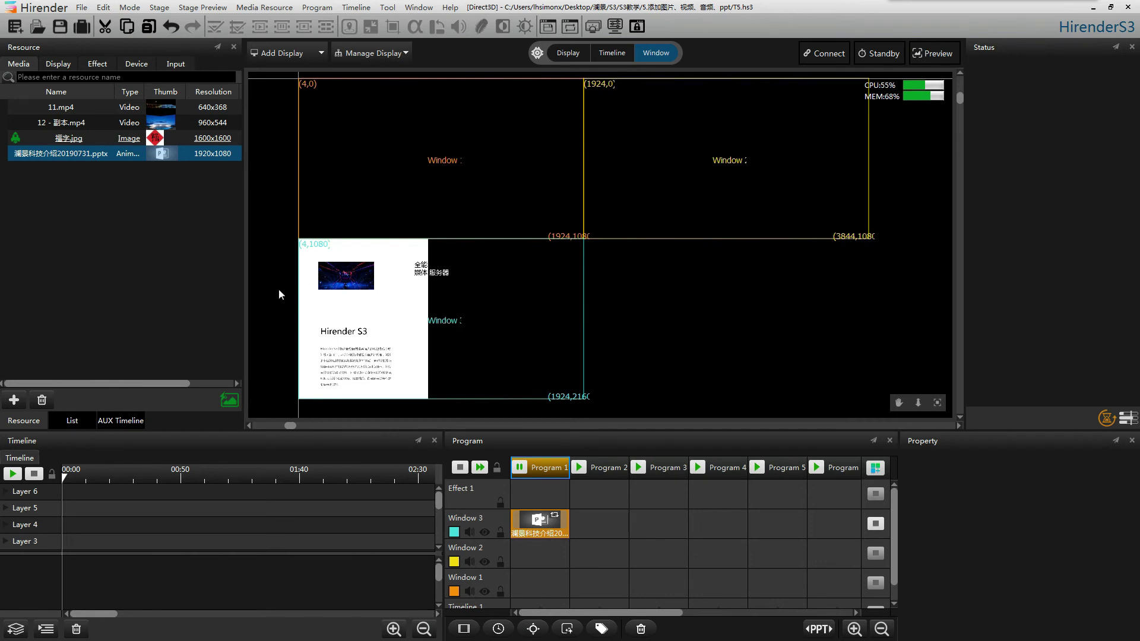
Drop the English deck into Program 2's Window 3 cell, play it, and select Window 3
left_click(149, 232)
left_click(62, 168)
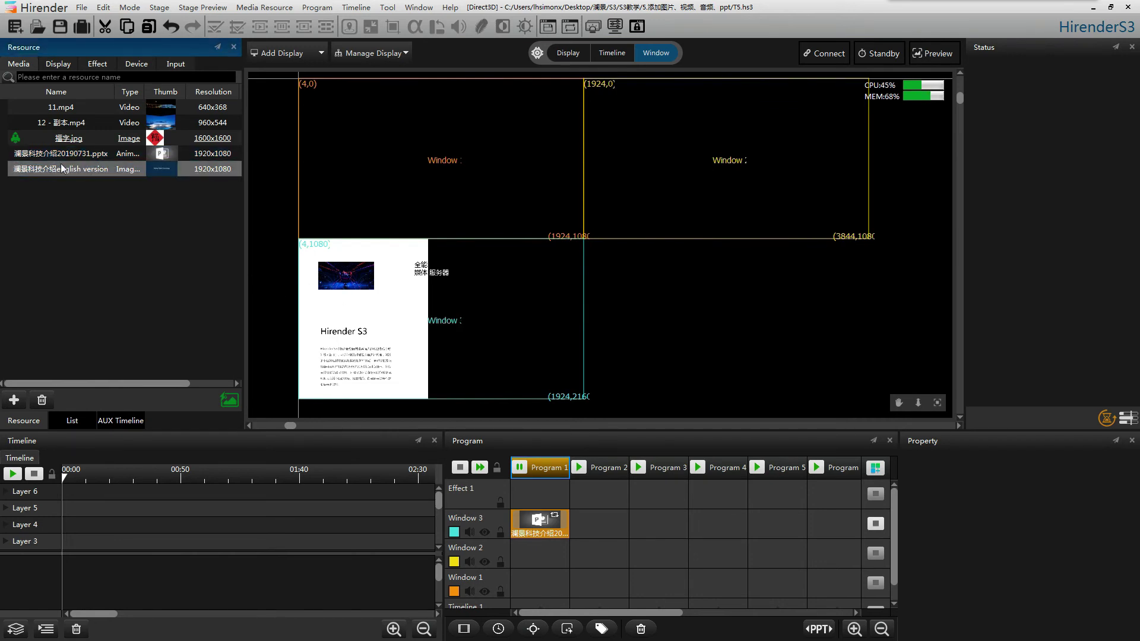
left_click_drag(55, 164, 601, 518)
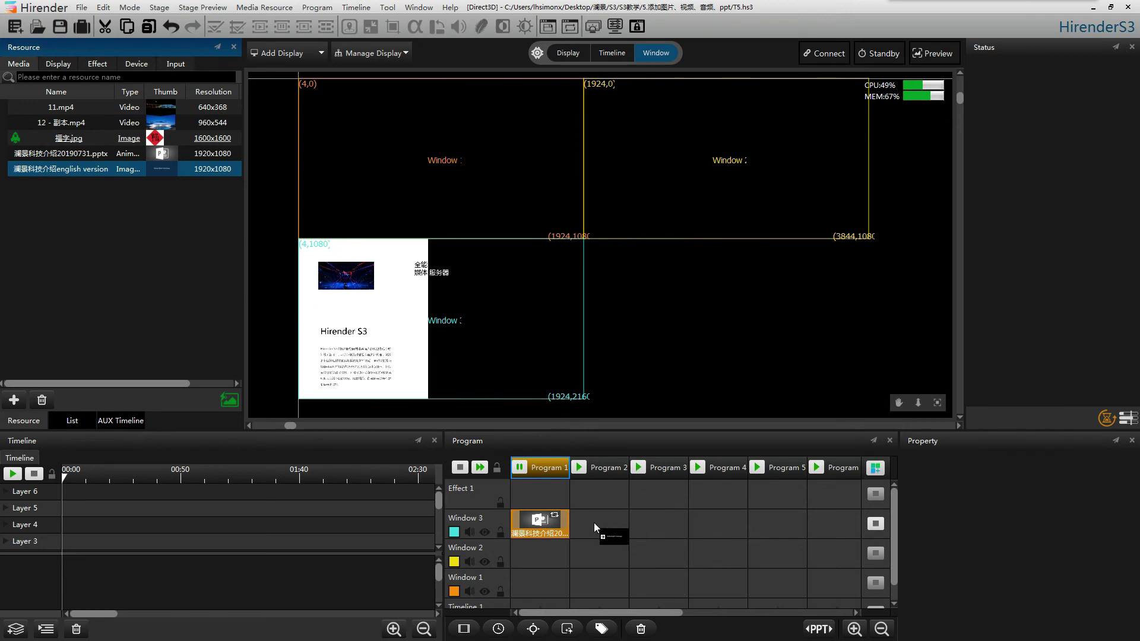
left_click_drag(704, 453, 623, 507)
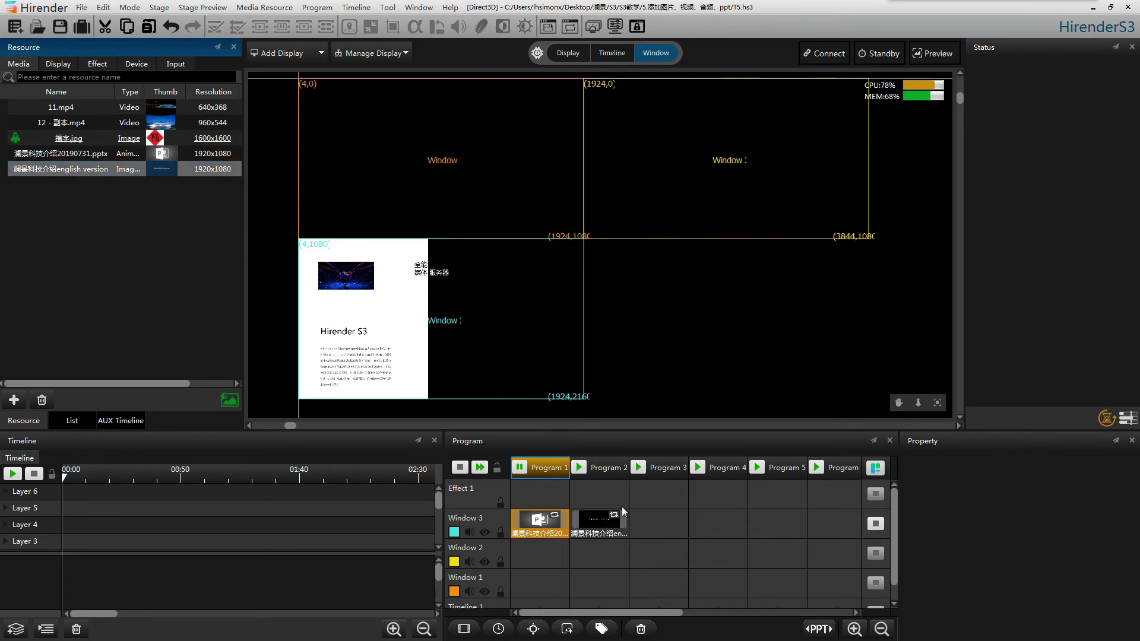
left_click(584, 470)
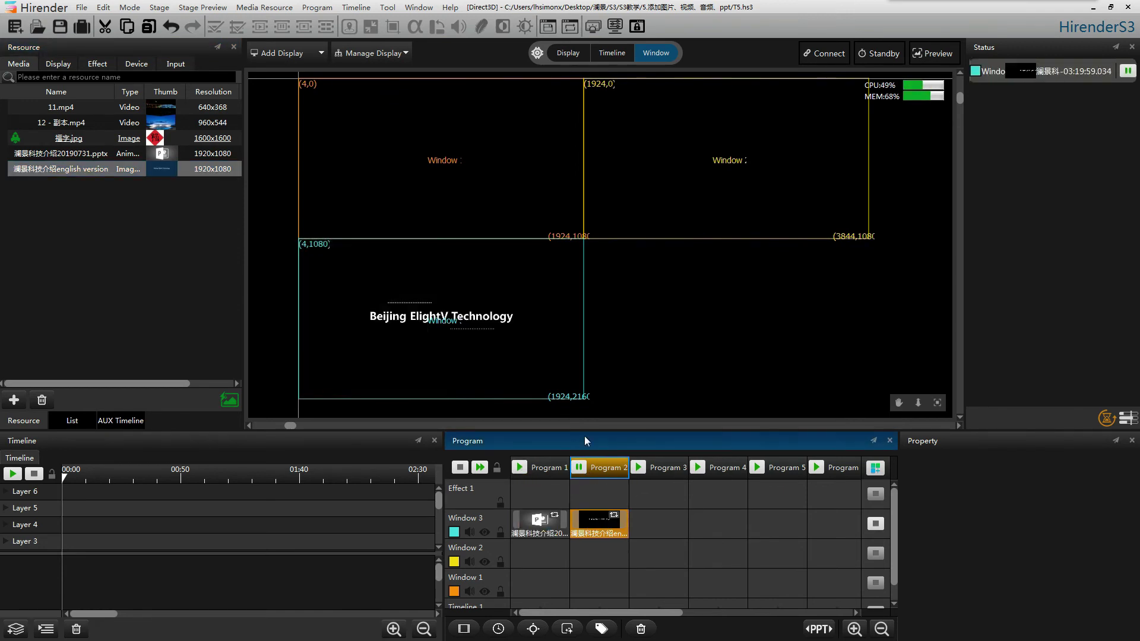
left_click(565, 376)
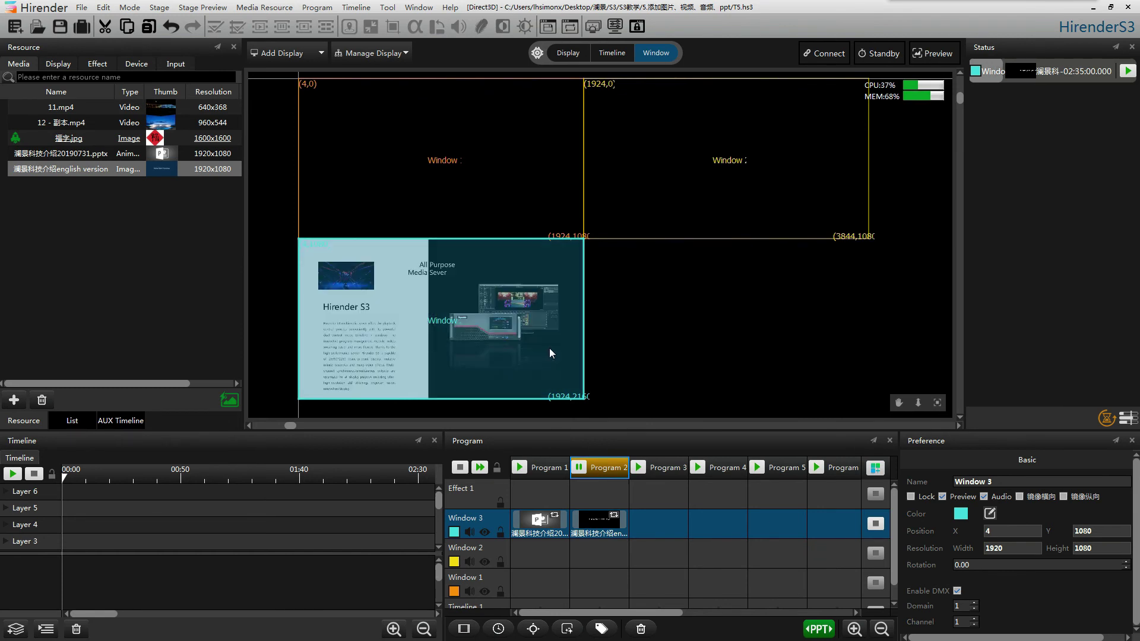
Give the English deck a 1-second page duration in Auto Play, then play and pause Program 2
left_click(601, 527)
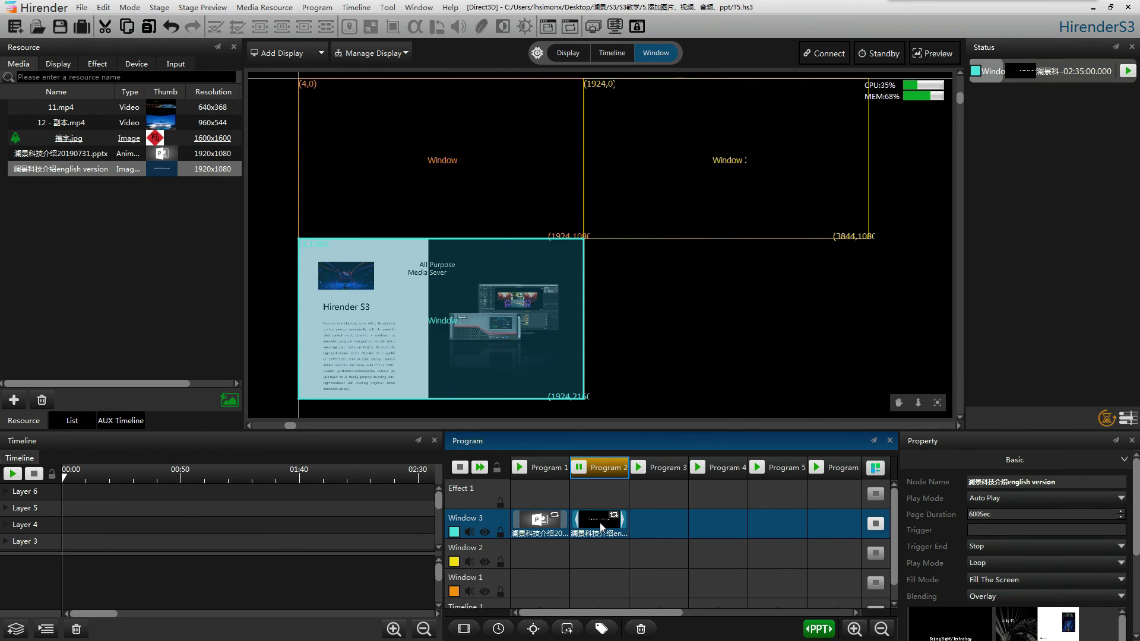
left_click(647, 336)
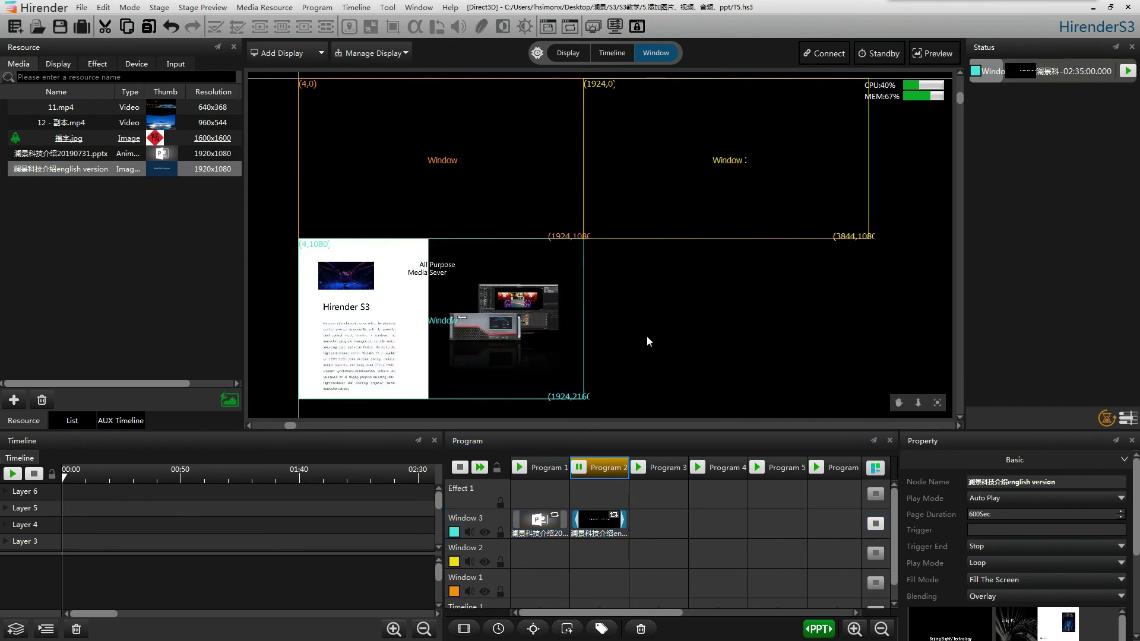
left_click(994, 501)
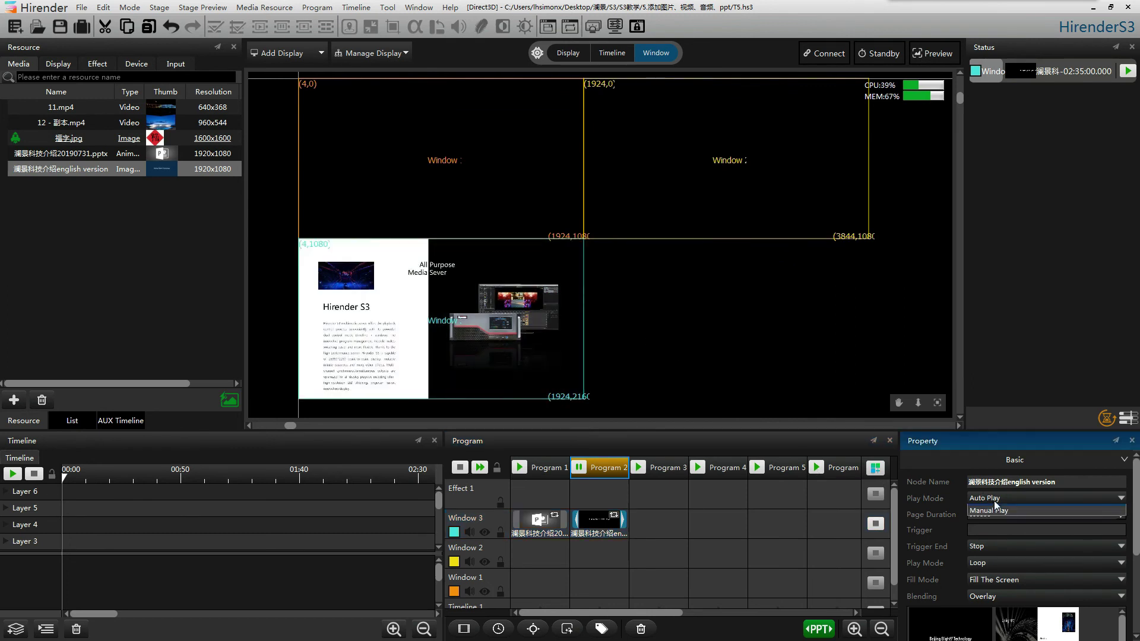
left_click(1002, 519)
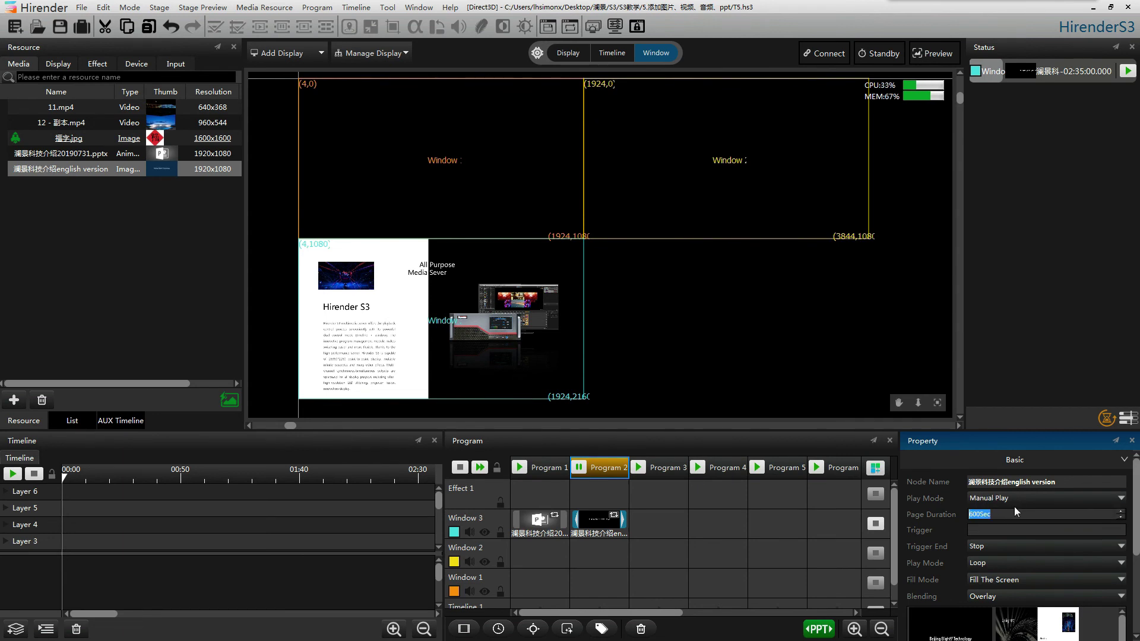
type("1")
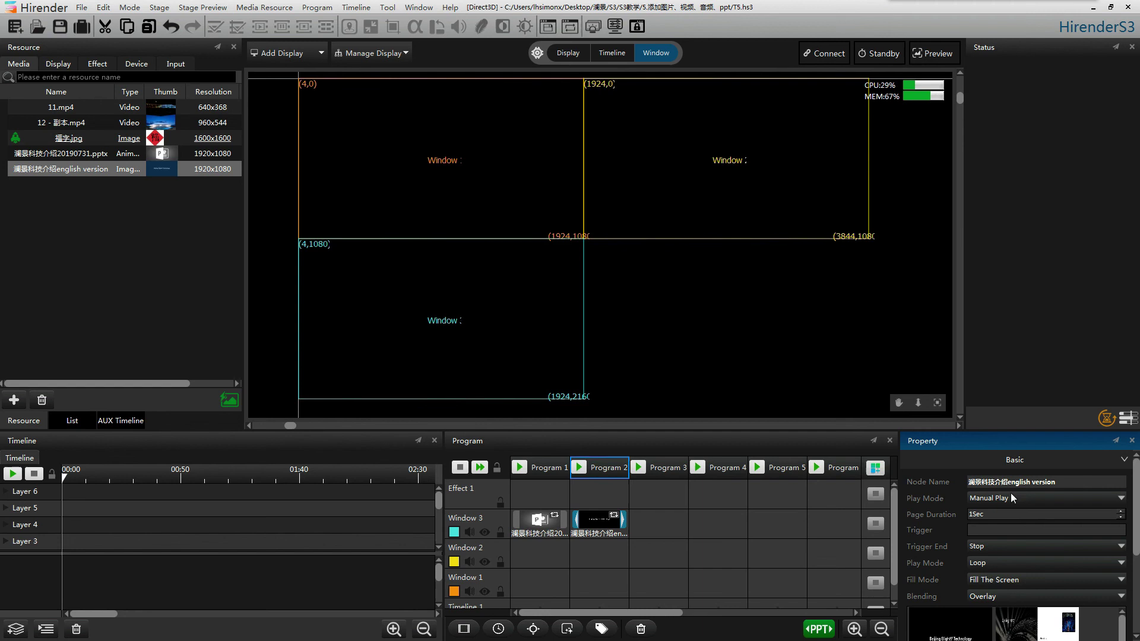
left_click(1014, 496)
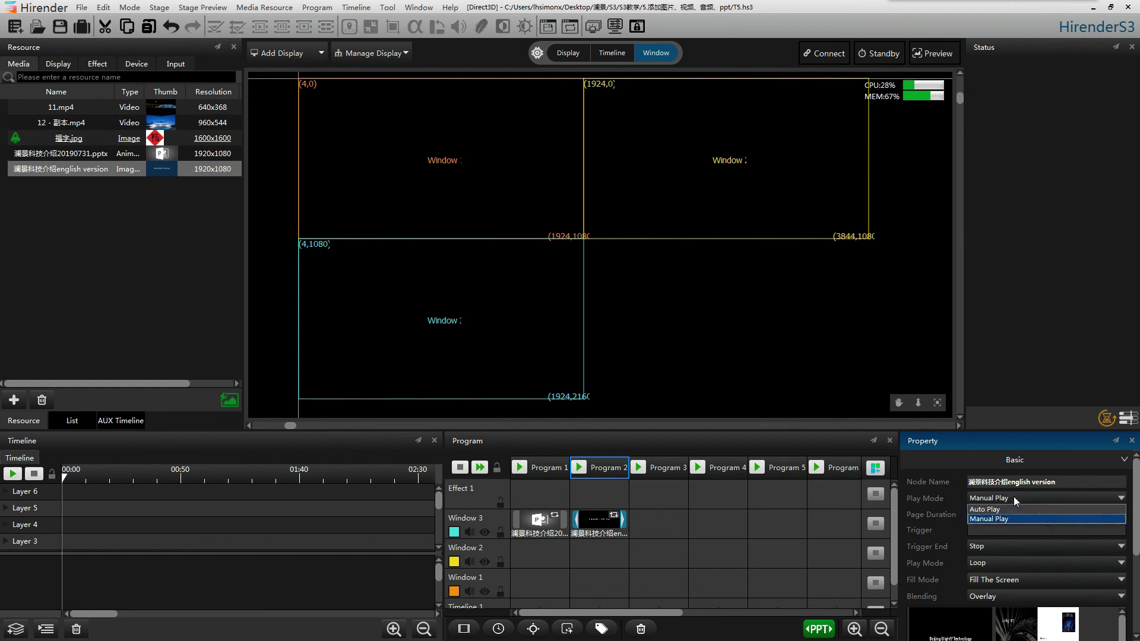
left_click(1014, 513)
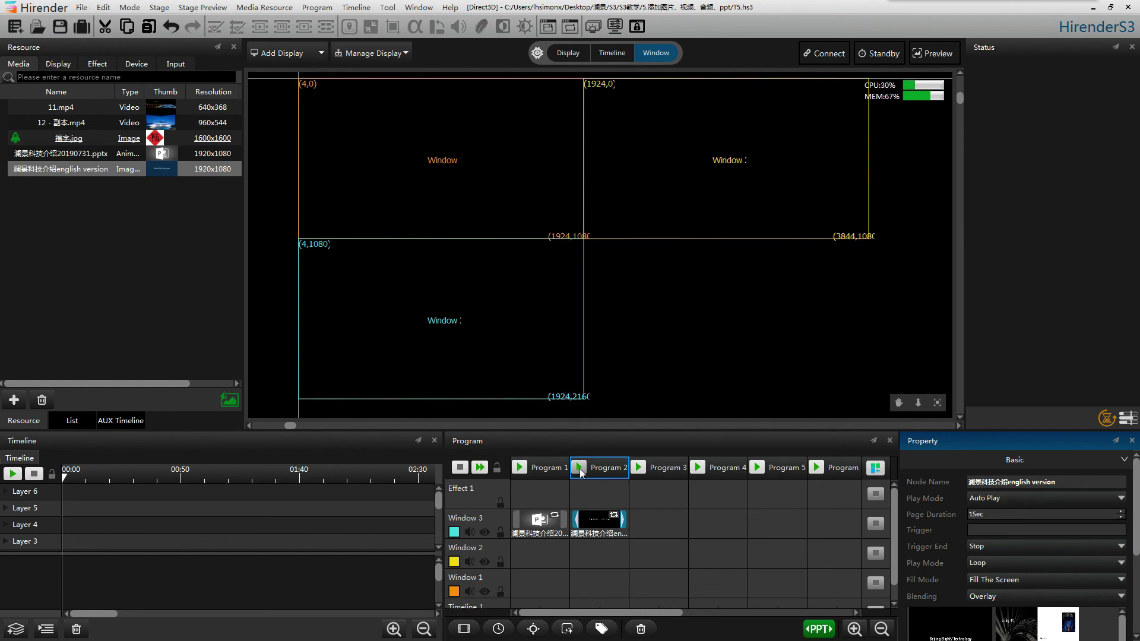
left_click(579, 468)
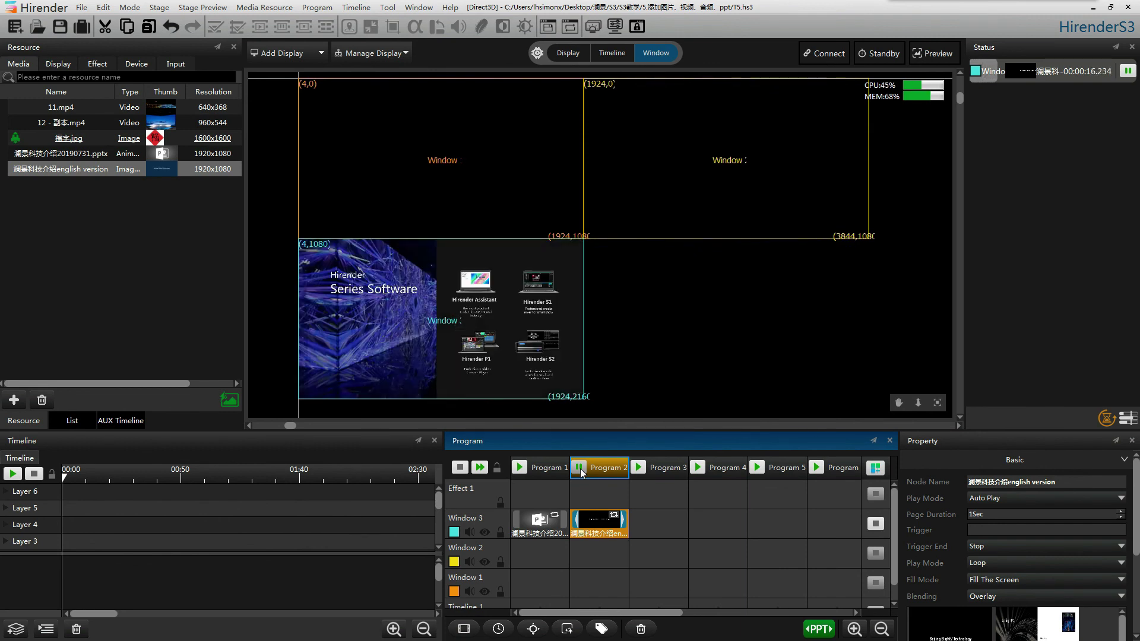
left_click(581, 469)
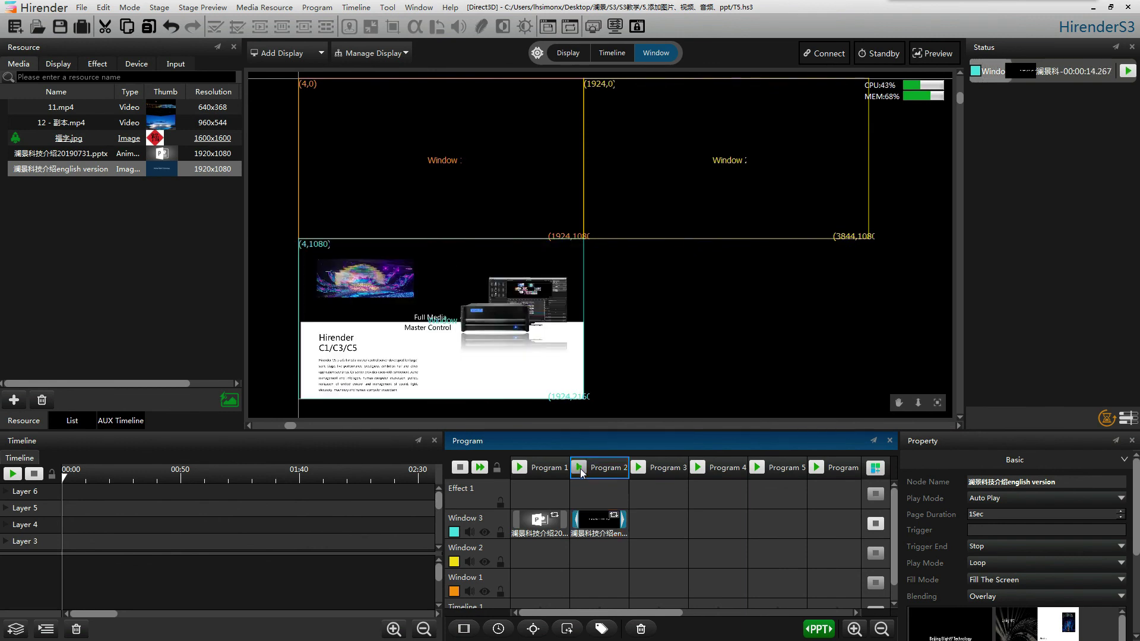
left_click_drag(1139, 481, 1136, 580)
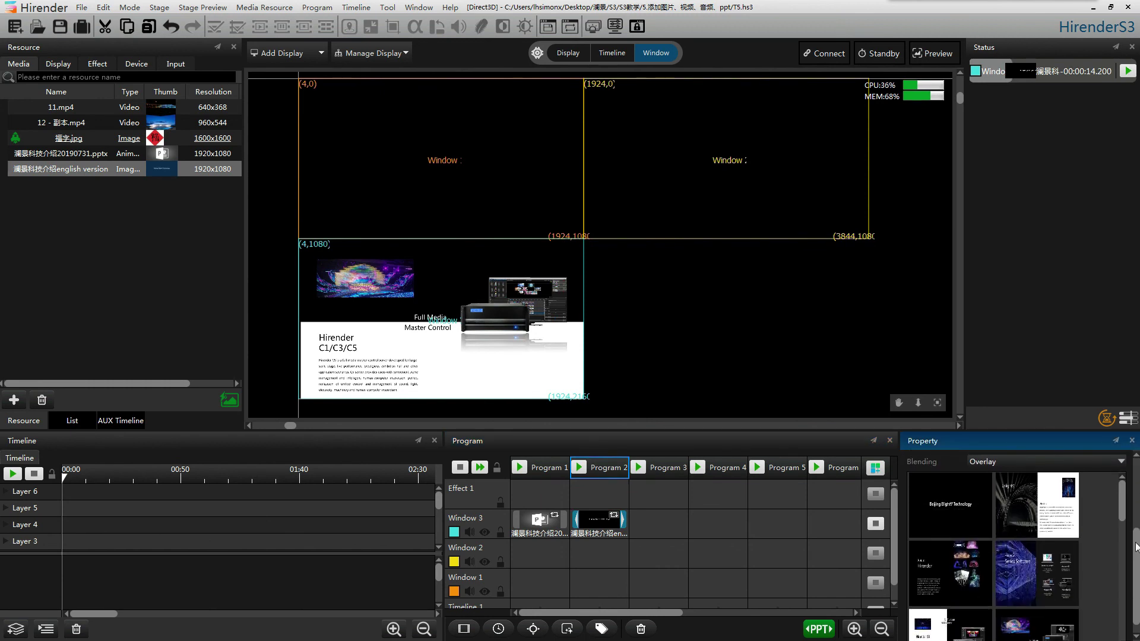
Jump Window 3 to the first slide, About Hirender, then EnlightV via the thumbnails
left_click(1026, 508)
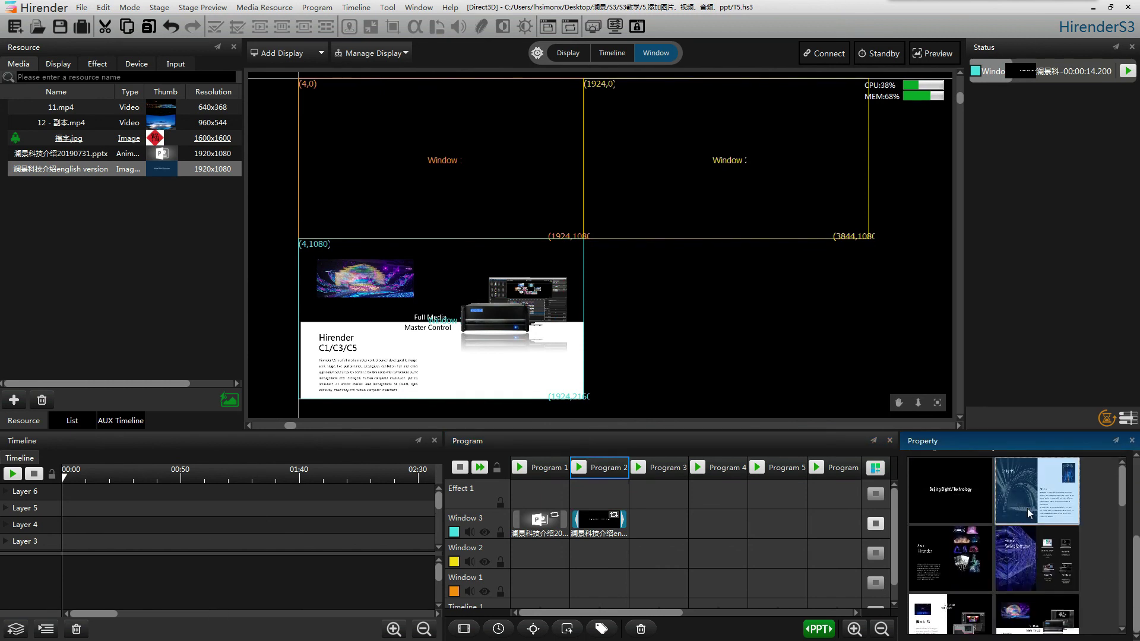
left_click(947, 497)
left_click(949, 545)
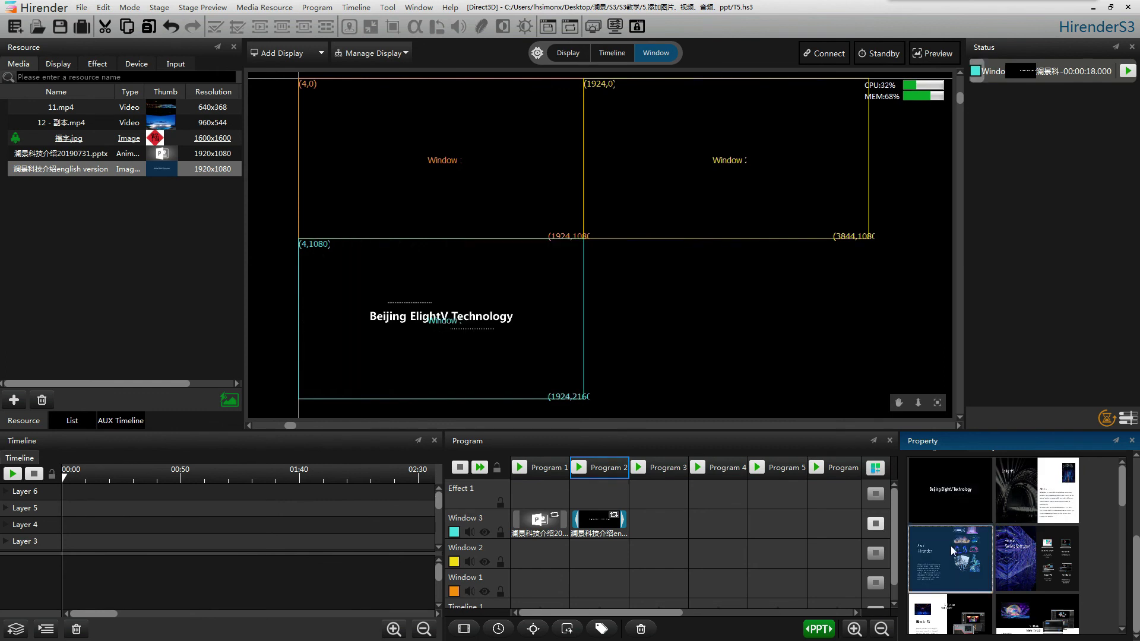
left_click(1042, 557)
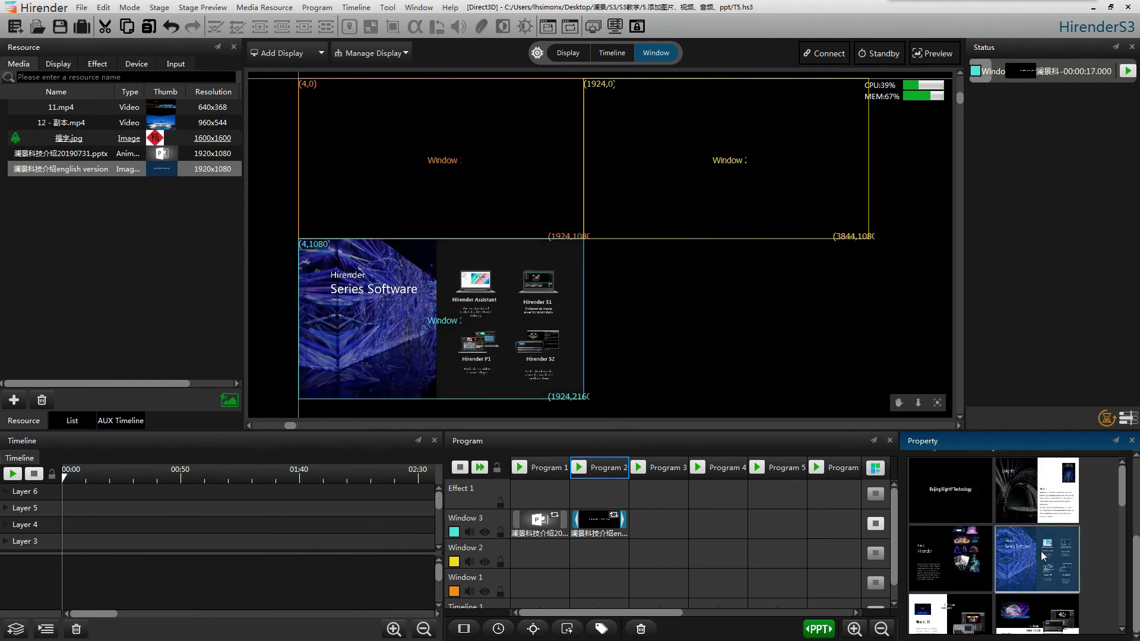
left_click(1045, 509)
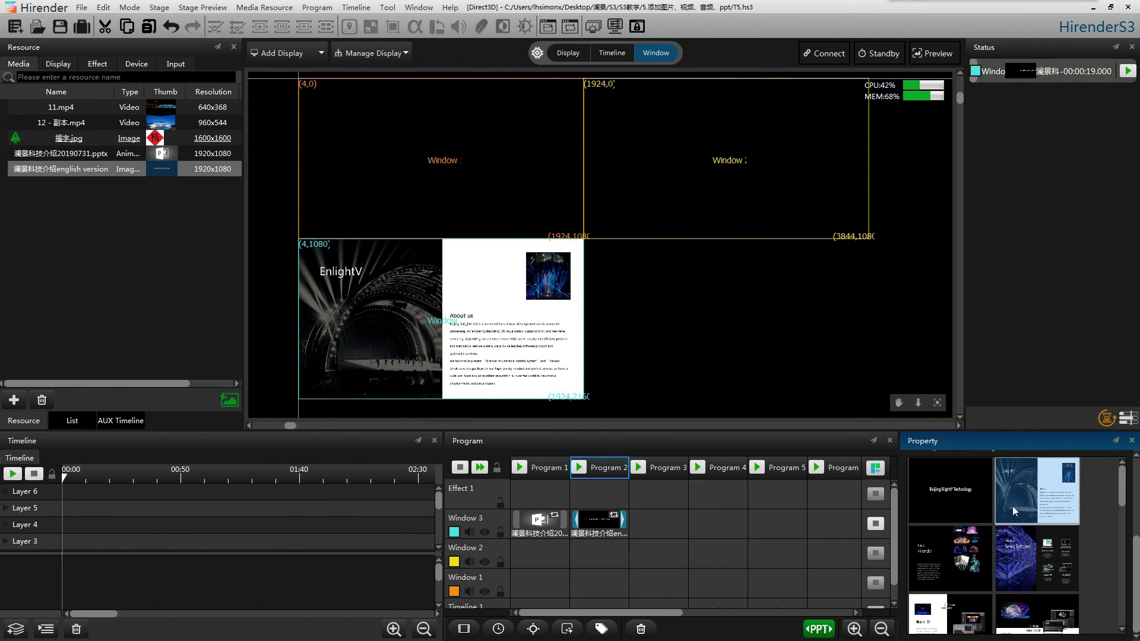